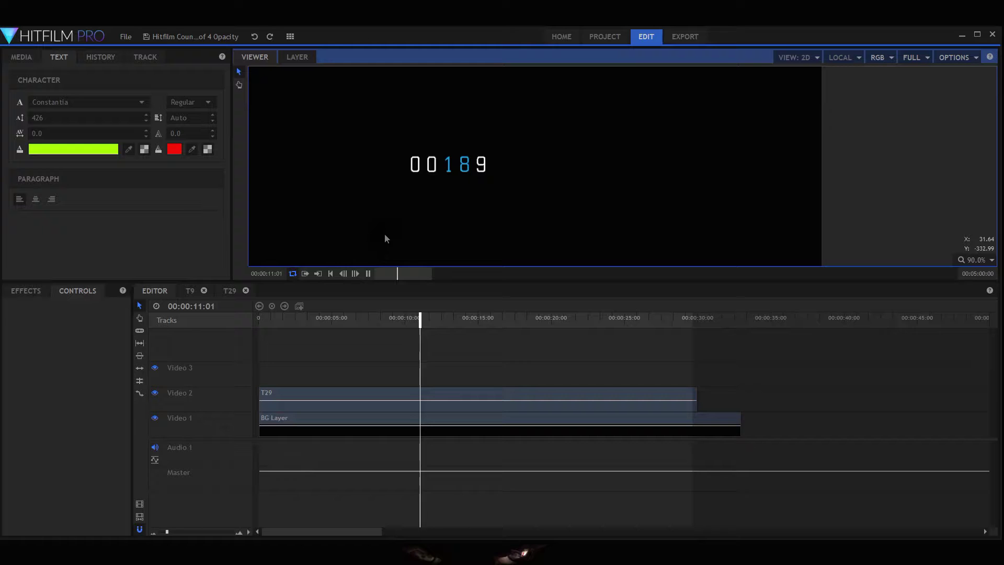
Open the T9 composite and select S 9's first Opacity keyframe
{"action": "left_click", "coordinate": [190, 291]}
{"action": "left_click", "coordinate": [240, 361]}
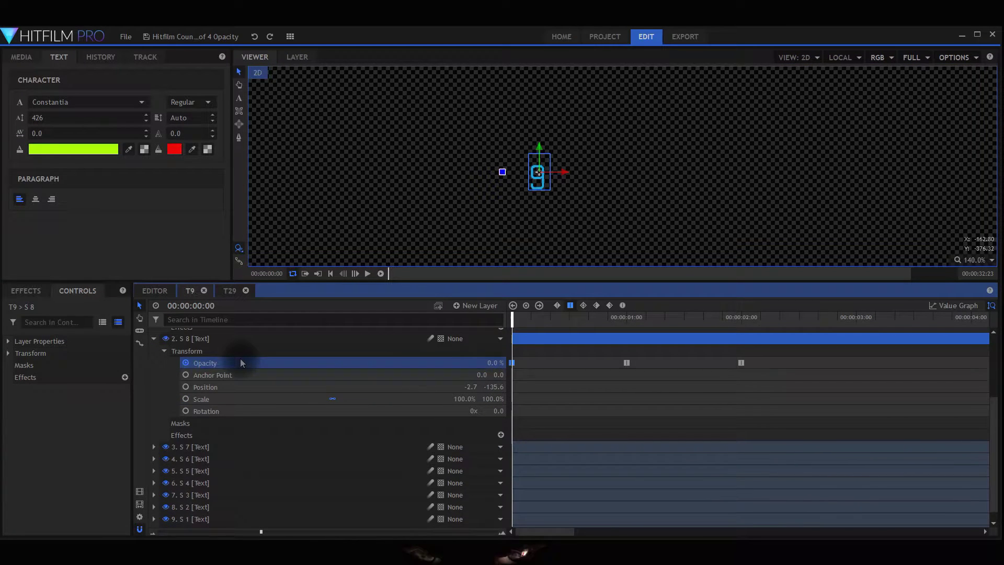
{"action": "scroll", "coordinate": [240, 358], "scroll_direction": "down", "scroll_amount": 1}
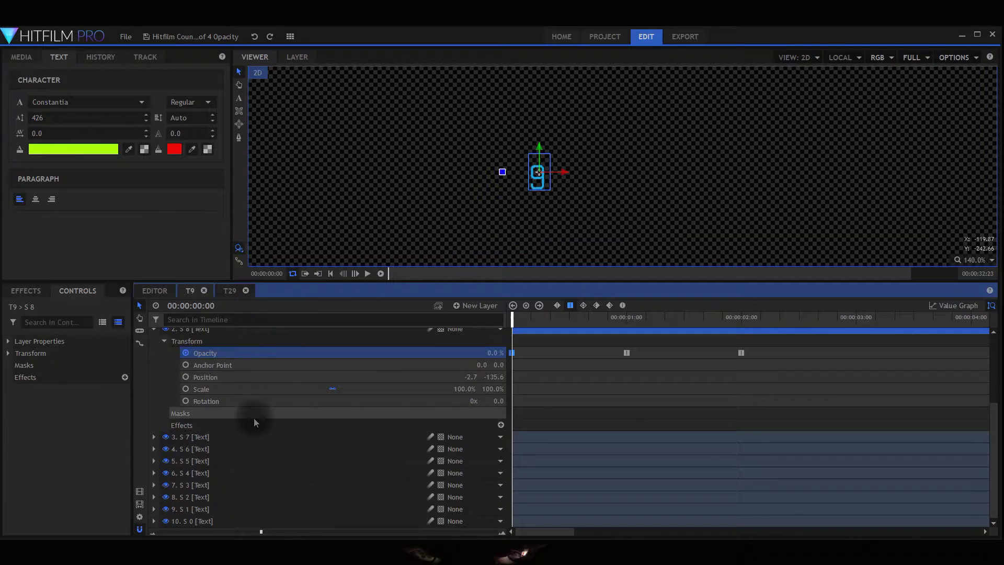
{"action": "scroll", "coordinate": [282, 405], "scroll_direction": "up", "scroll_amount": 4}
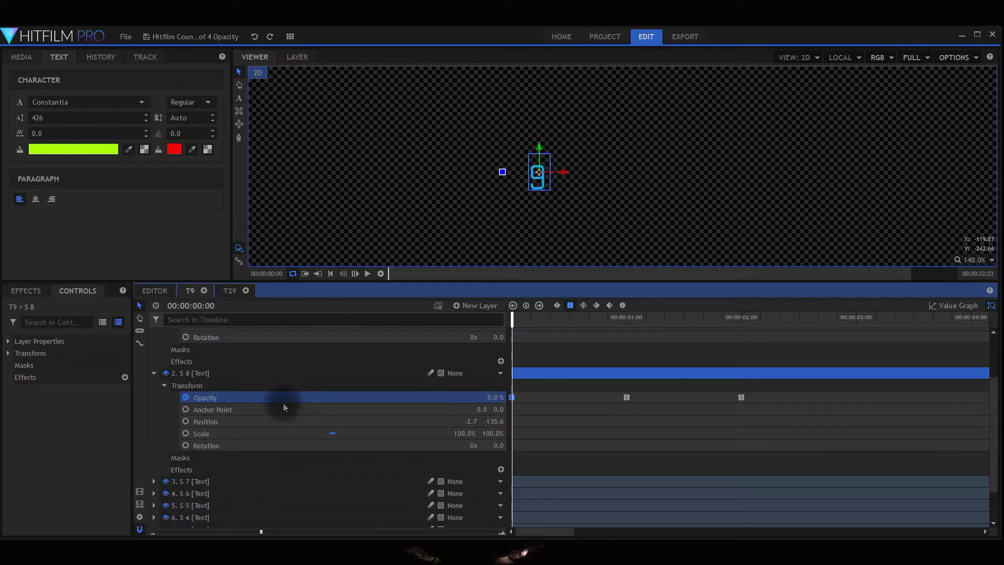
{"action": "scroll", "coordinate": [283, 403], "scroll_direction": "up", "scroll_amount": 3}
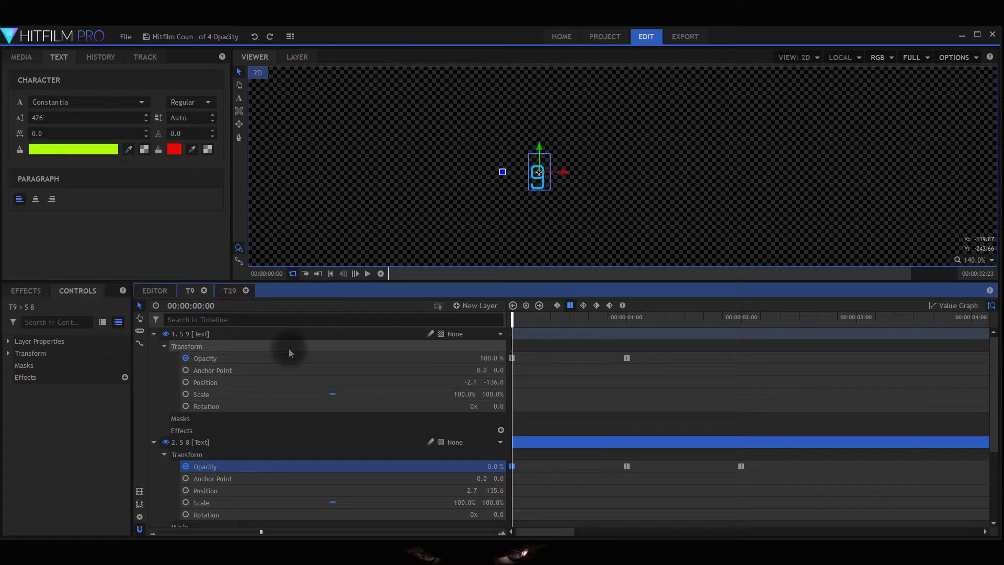
{"action": "left_click", "coordinate": [512, 358]}
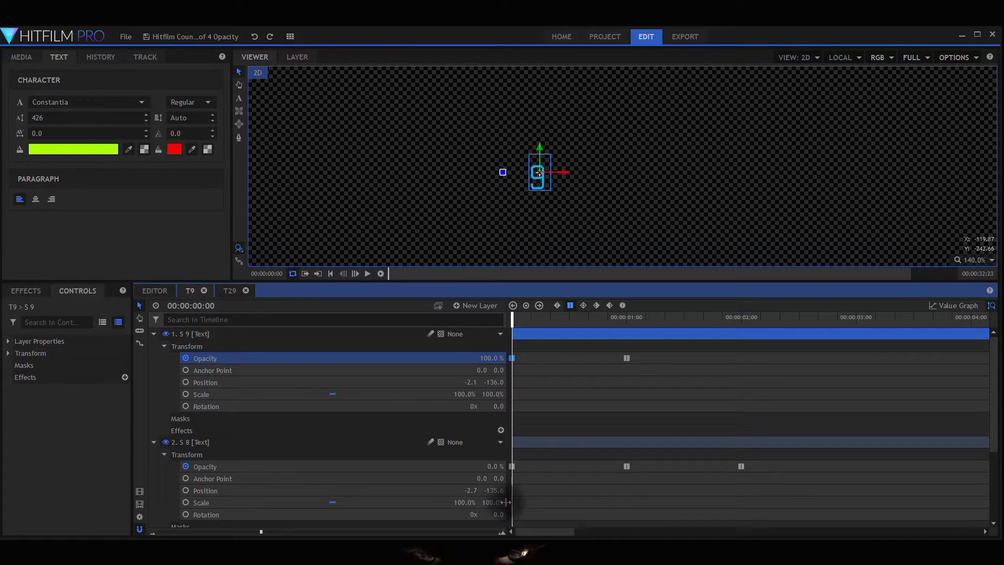
Expand layer S 7 and its Transform group to show its Opacity keyframes
{"action": "scroll", "coordinate": [480, 495], "scroll_direction": "down", "scroll_amount": 3}
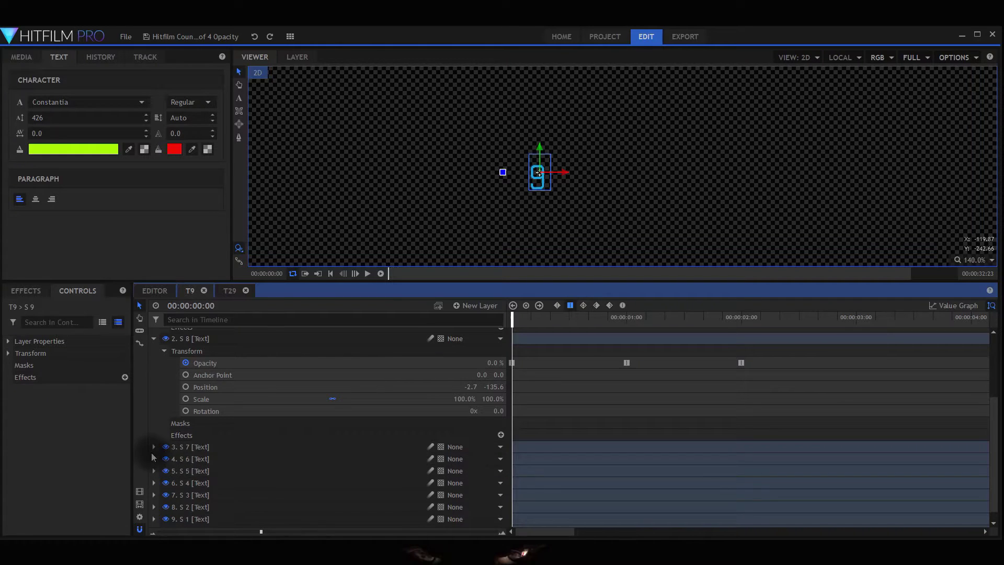
{"action": "left_click", "coordinate": [154, 447]}
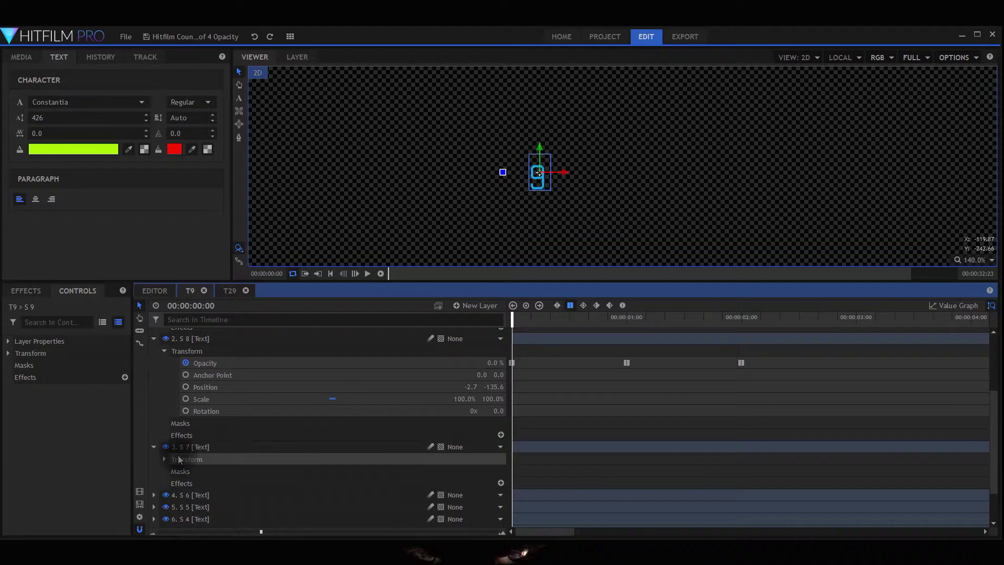
{"action": "left_click", "coordinate": [164, 459]}
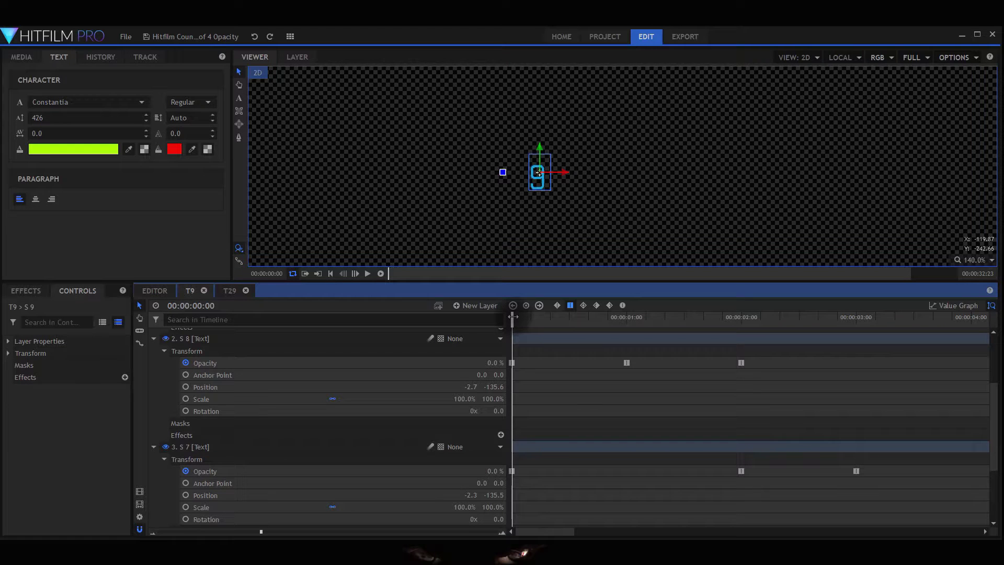
{"action": "scroll", "coordinate": [547, 361], "scroll_direction": "up", "scroll_amount": 4}
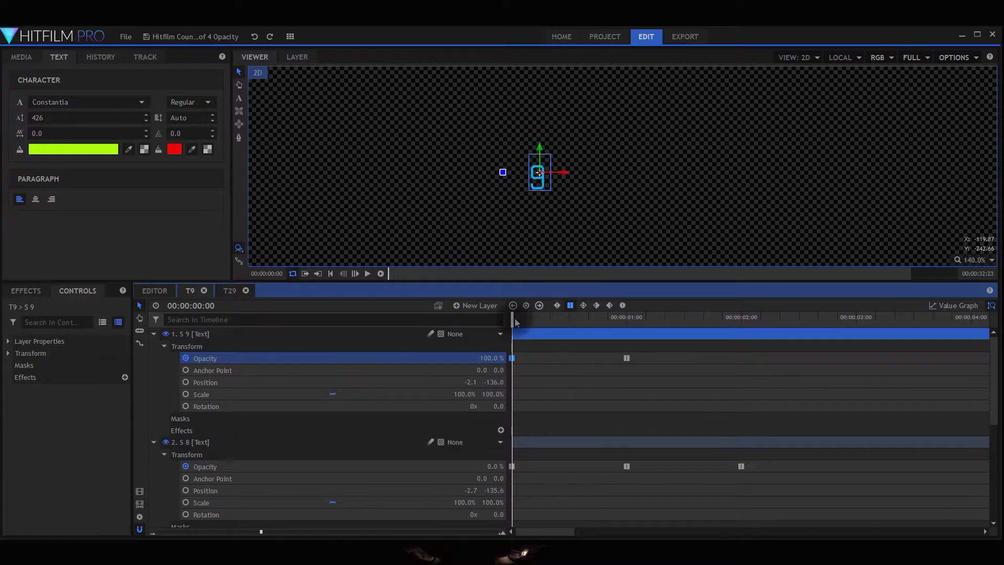
Scrub the playhead second by second to check that the countdown digit changes each second
{"action": "left_click_drag", "start_coordinate": [513, 320], "coordinate": [628, 336]}
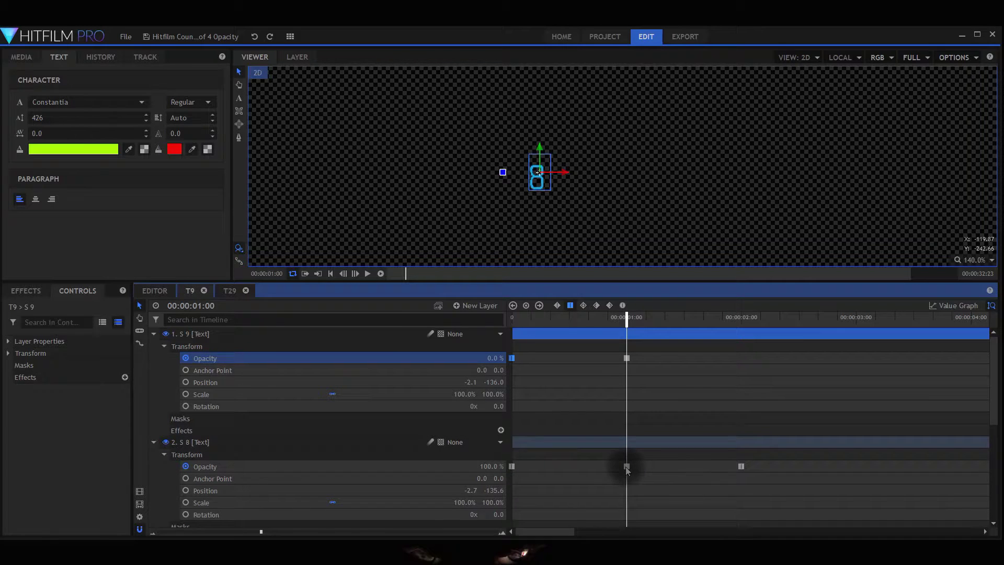
{"action": "left_click_drag", "start_coordinate": [626, 317], "coordinate": [742, 321]}
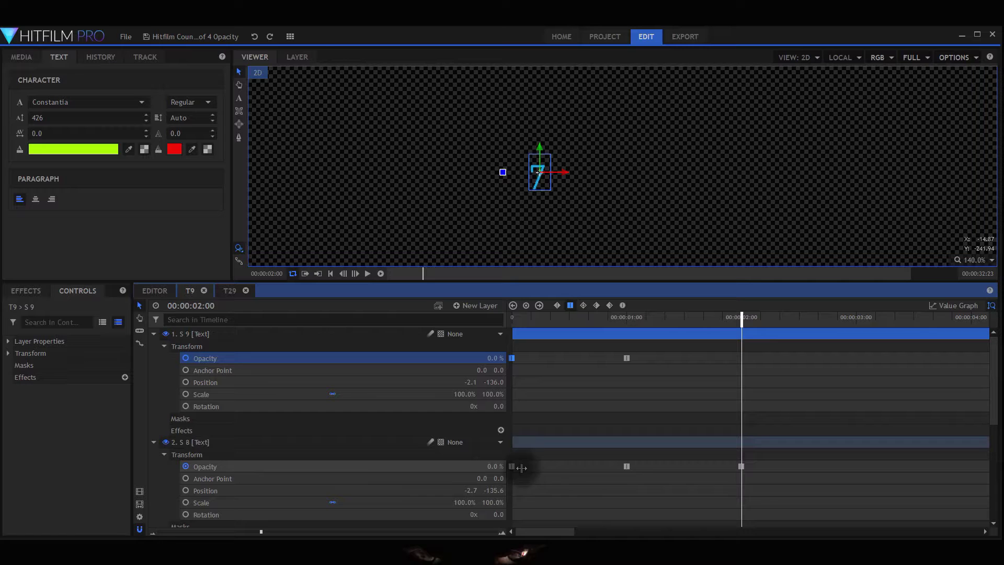
{"action": "scroll", "coordinate": [340, 465], "scroll_direction": "down", "scroll_amount": 3}
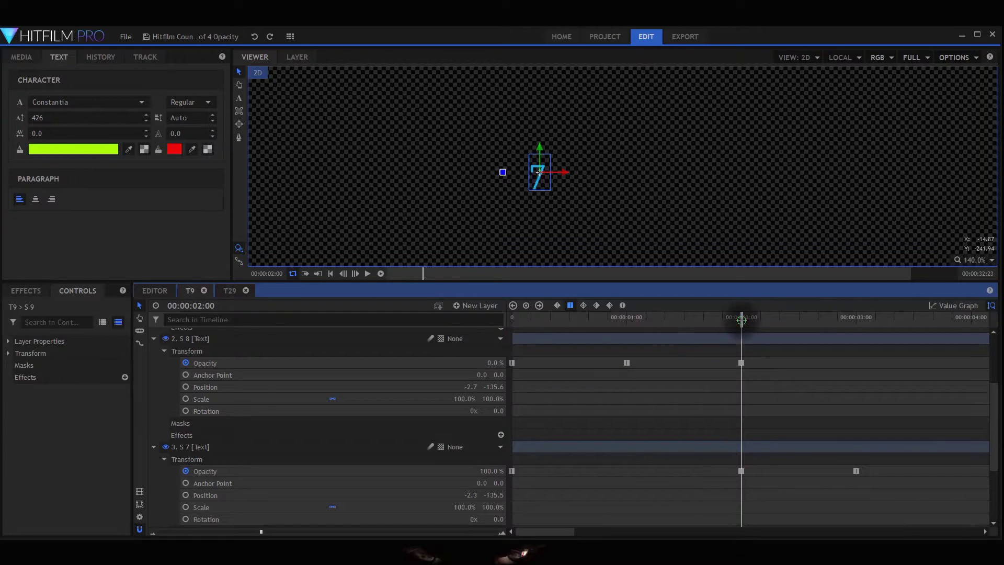
{"action": "left_click_drag", "start_coordinate": [741, 317], "coordinate": [856, 366]}
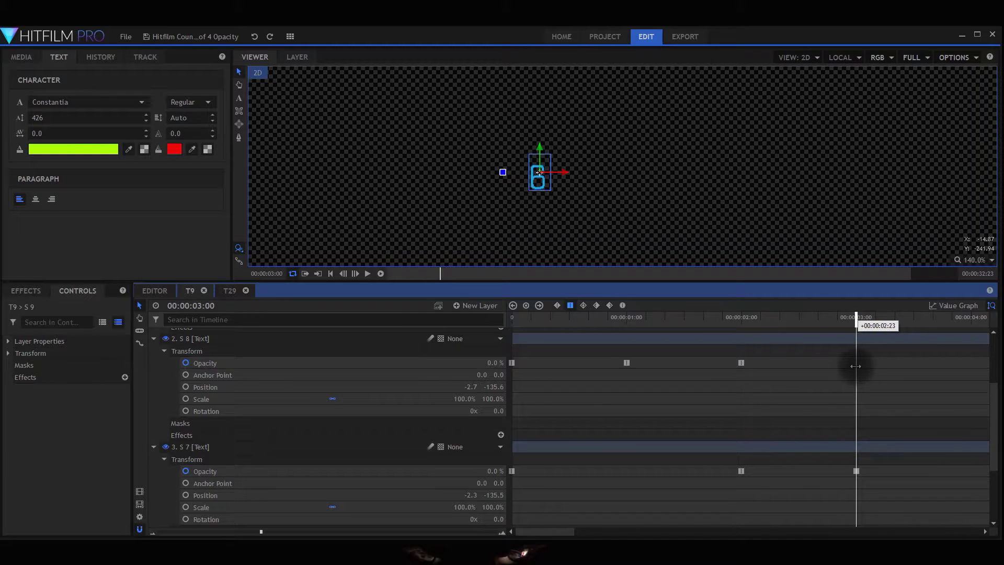
Expand layer S 6 and its Transform group to reveal its keyframes
{"action": "scroll", "coordinate": [837, 369], "scroll_direction": "down", "scroll_amount": 3}
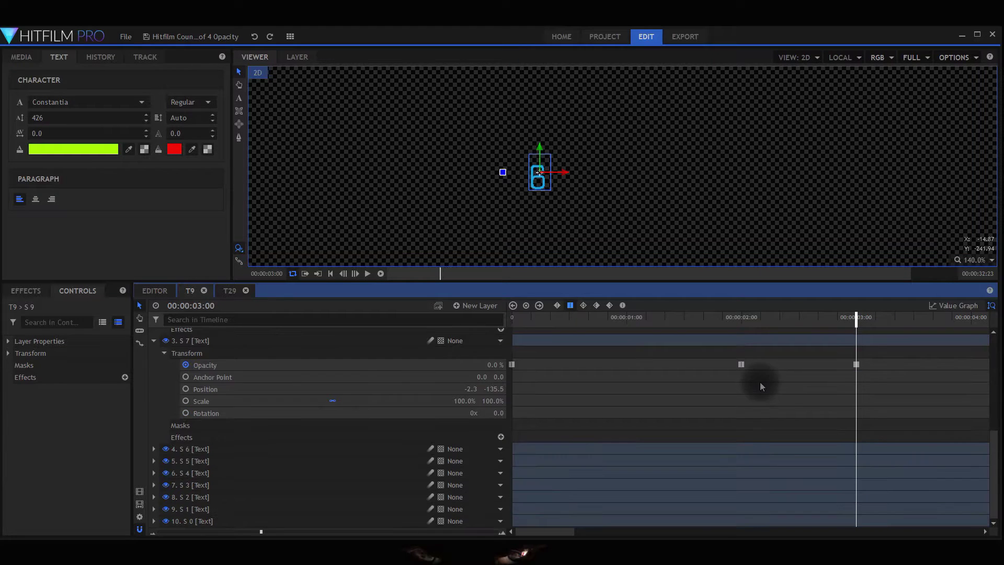
{"action": "left_click", "coordinate": [153, 448]}
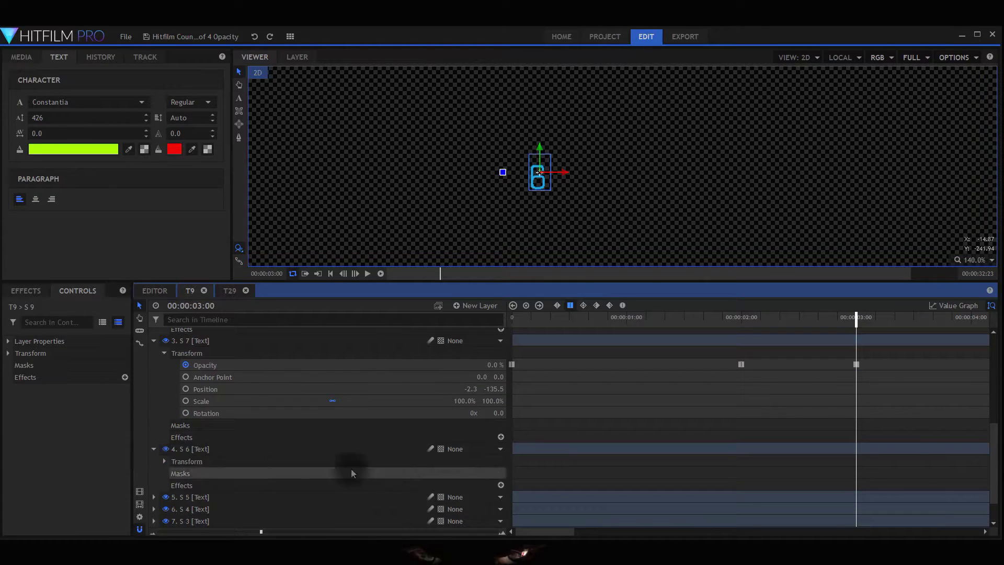
{"action": "left_click", "coordinate": [166, 462]}
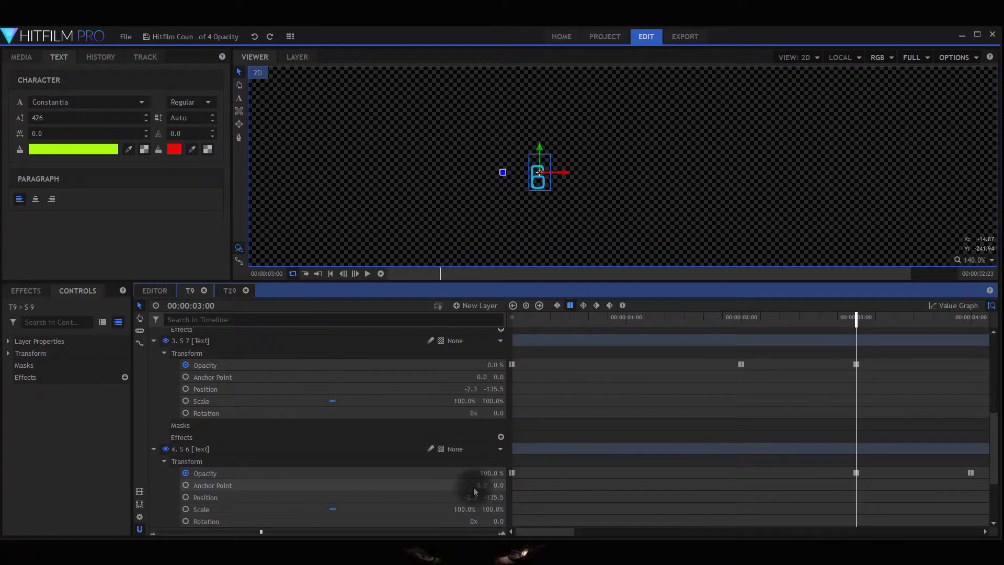
{"action": "scroll", "coordinate": [614, 413], "scroll_direction": "up", "scroll_amount": 5}
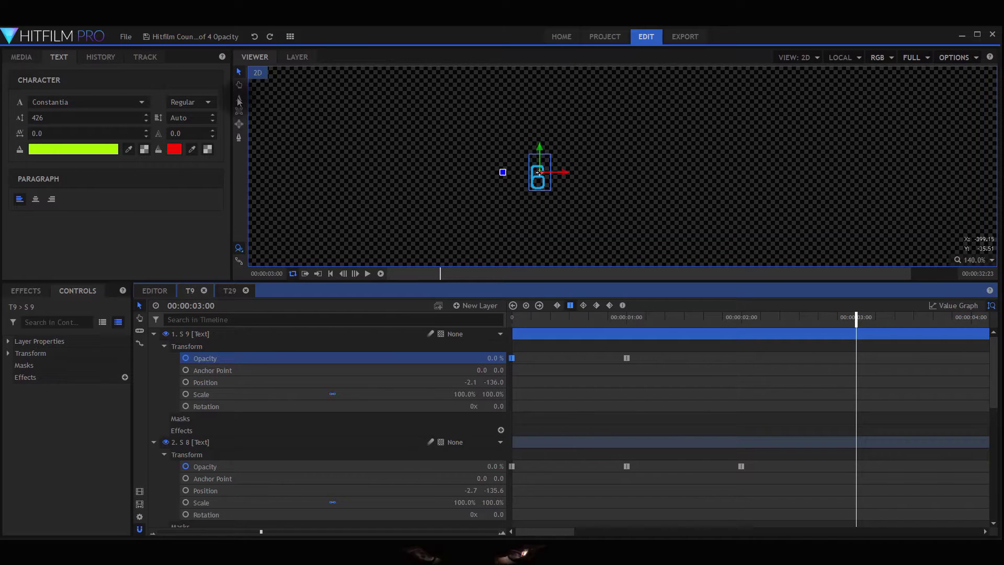
With the Text tool, draw a new text box in the T9 viewer left of the 6
{"action": "key", "text": "t"}
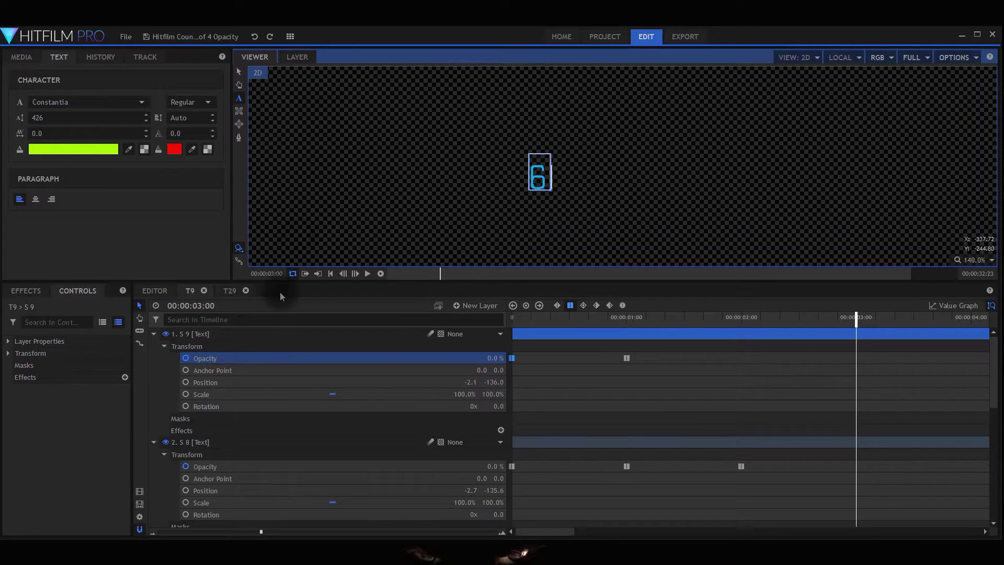
{"action": "left_click", "coordinate": [244, 334]}
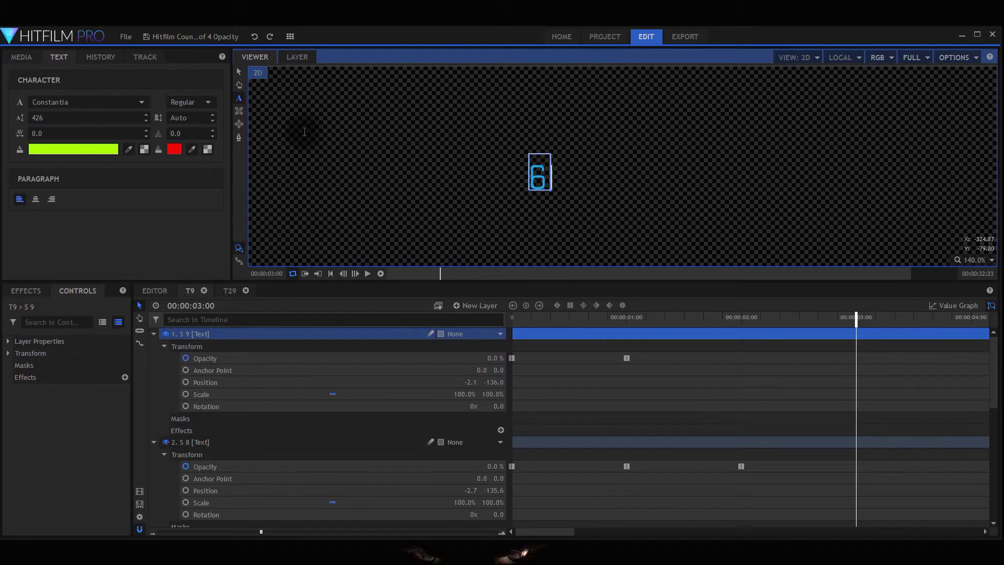
{"action": "left_click_drag", "start_coordinate": [347, 138], "coordinate": [447, 228]}
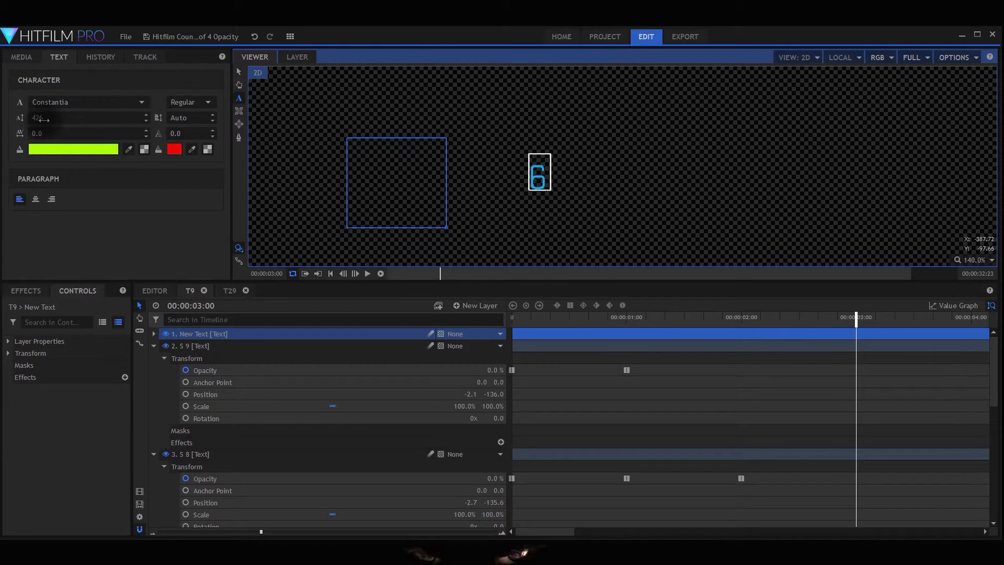
Set the new text's font size to 198 and resize its text box in the viewer
{"action": "left_click_drag", "start_coordinate": [44, 119], "coordinate": [43, 118]}
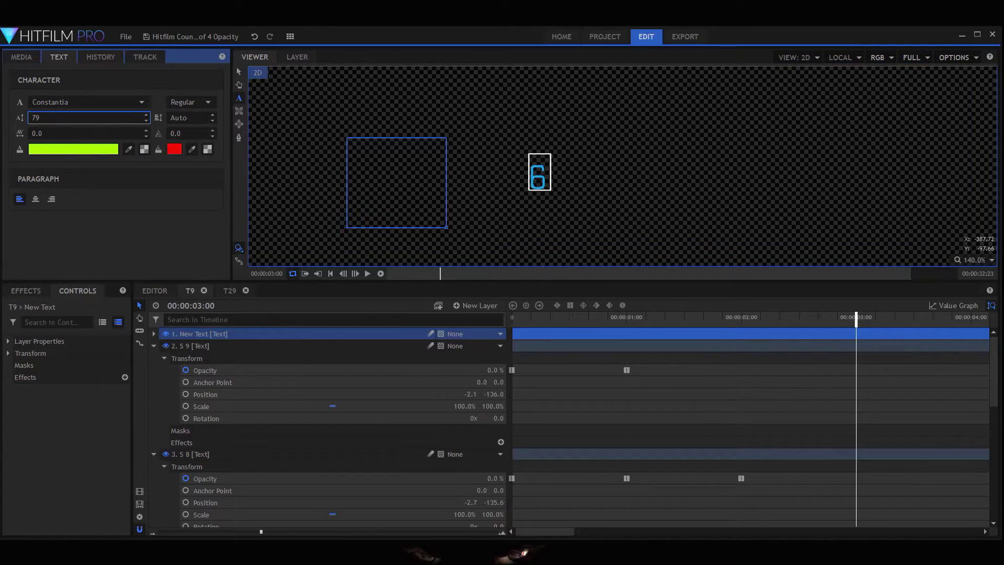
{"action": "left_click", "coordinate": [388, 156]}
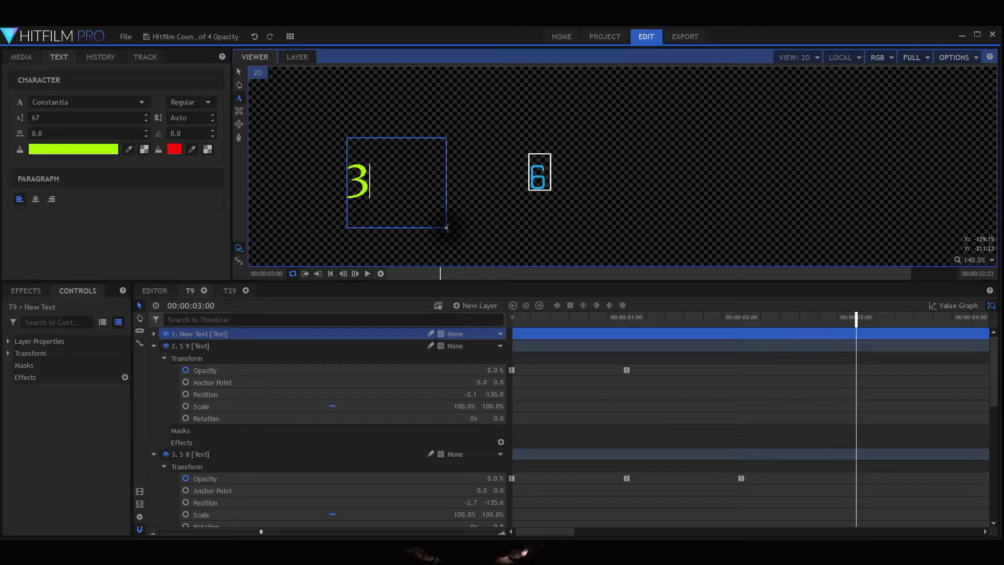
{"action": "left_click_drag", "start_coordinate": [448, 227], "coordinate": [400, 208]}
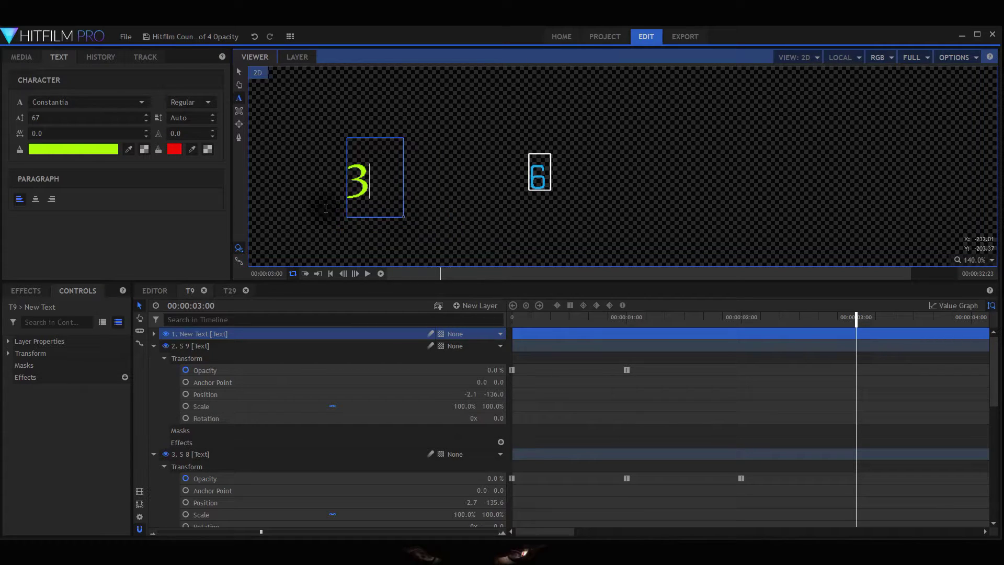
{"action": "left_click_drag", "start_coordinate": [35, 119], "coordinate": [36, 119]}
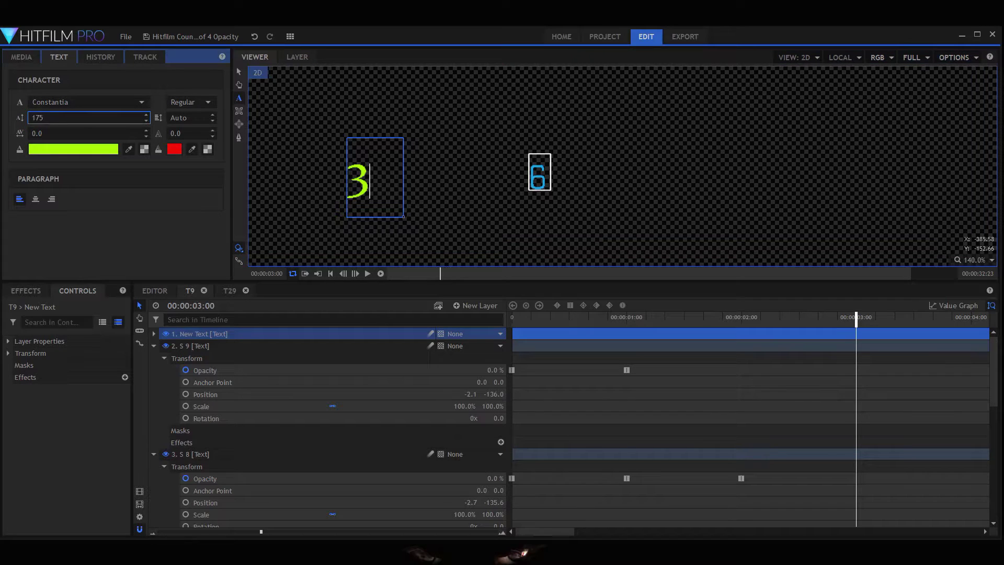
{"action": "left_click", "coordinate": [66, 149]}
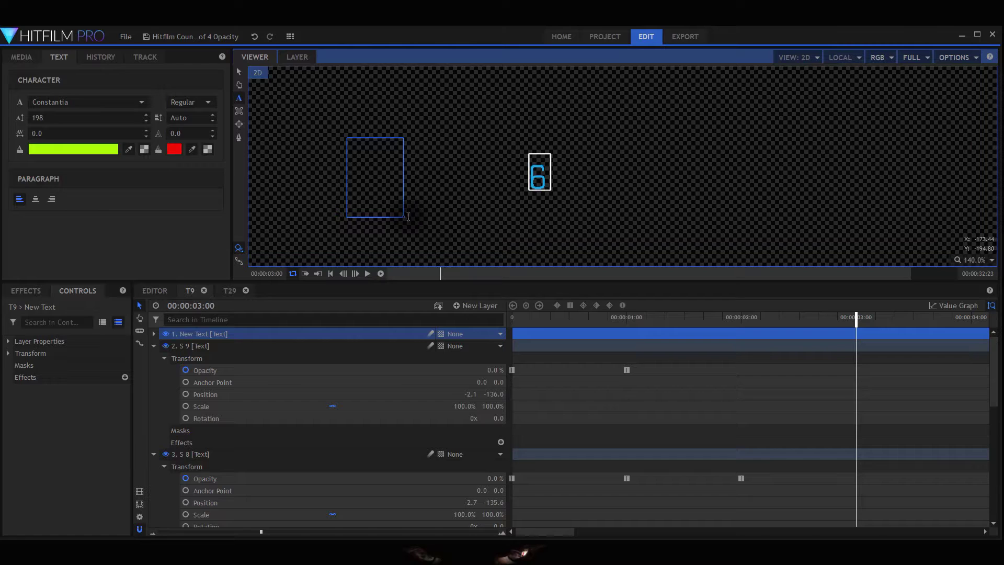
{"action": "left_click_drag", "start_coordinate": [404, 218], "coordinate": [633, 350]}
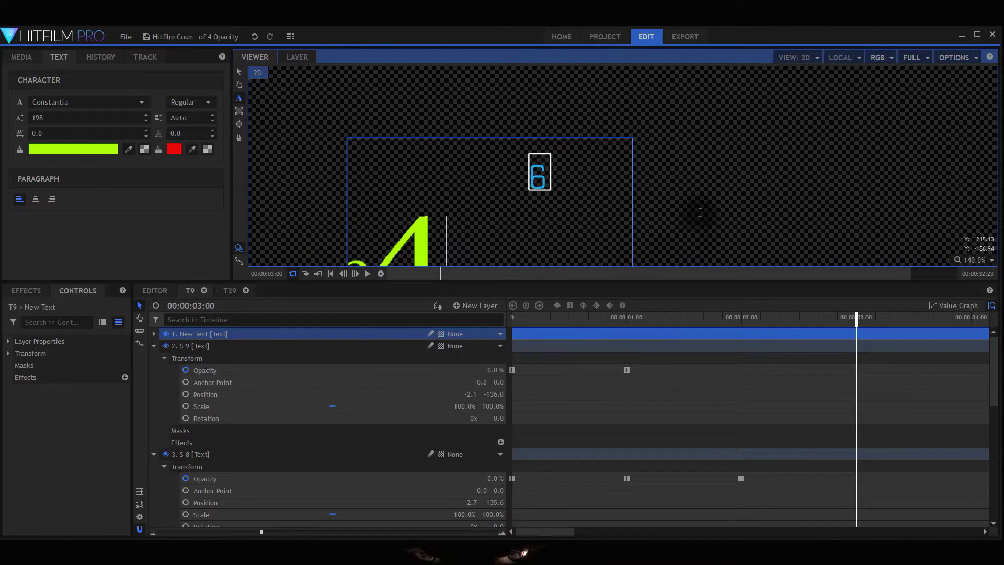
Pan the viewer and shrink the text box so the 34 no longer shows
{"action": "key", "text": "h"}
{"action": "left_click_drag", "start_coordinate": [700, 212], "coordinate": [704, 133]}
{"action": "key", "text": "t"}
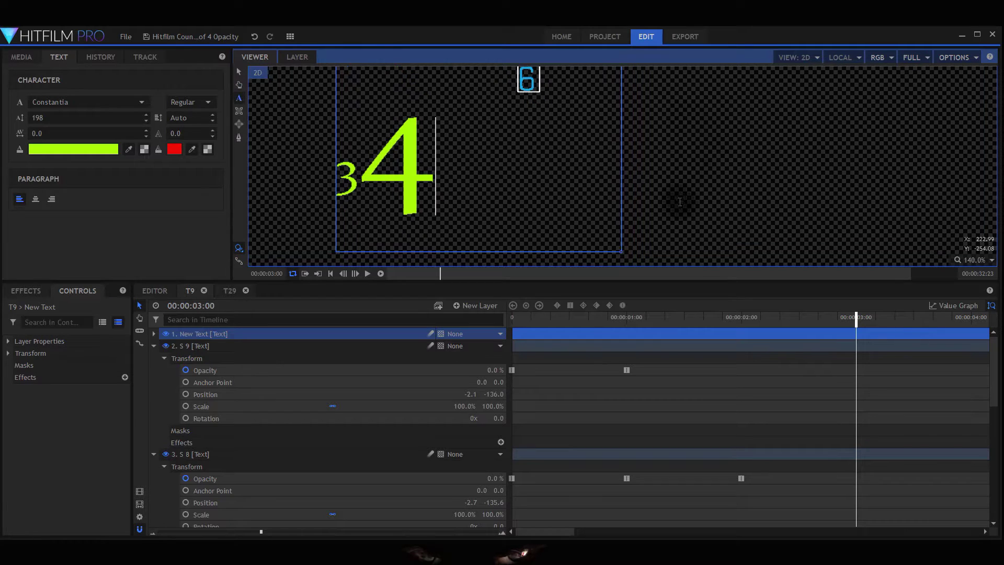
{"action": "mouse_move", "coordinate": [622, 252]}
{"action": "left_mouse_down"}
{"action": "mouse_move", "coordinate": [533, 179]}
{"action": "mouse_move", "coordinate": [453, 161]}
{"action": "mouse_move", "coordinate": [575, 232]}
{"action": "mouse_move", "coordinate": [410, 163]}
{"action": "mouse_move", "coordinate": [630, 244]}
{"action": "left_mouse_up"}
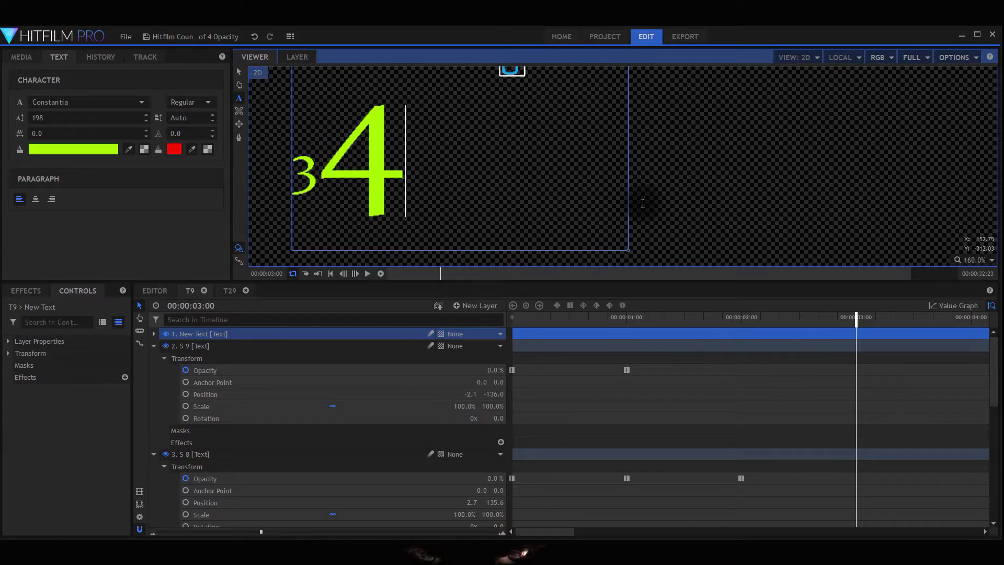
{"action": "scroll", "coordinate": [631, 227], "scroll_direction": "down", "scroll_amount": 3}
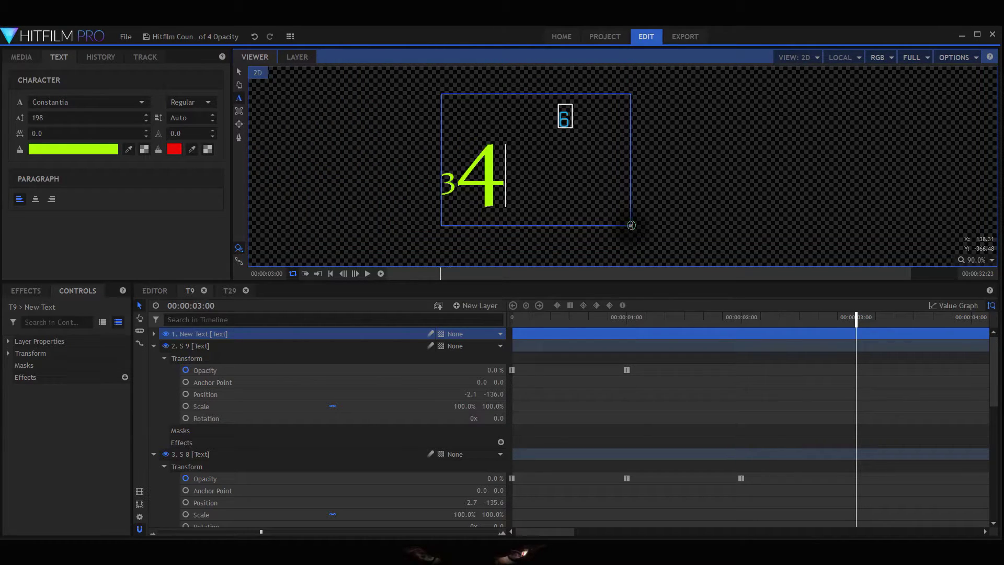
{"action": "left_click_drag", "start_coordinate": [631, 225], "coordinate": [482, 155]}
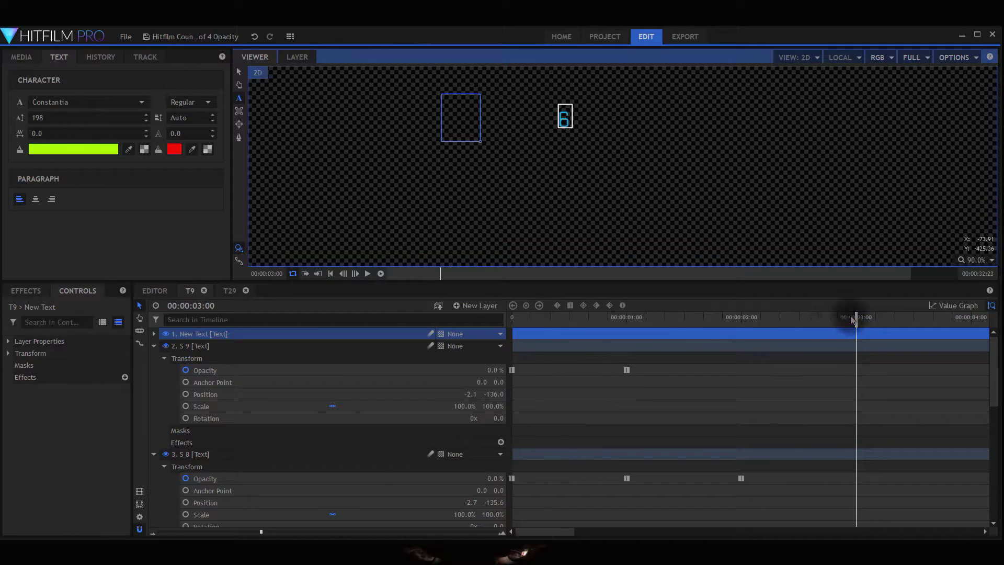
Add a 0.0% Opacity keyframe to layer S 9 at 00:00:01:14
{"action": "left_click_drag", "start_coordinate": [857, 316], "coordinate": [694, 317]}
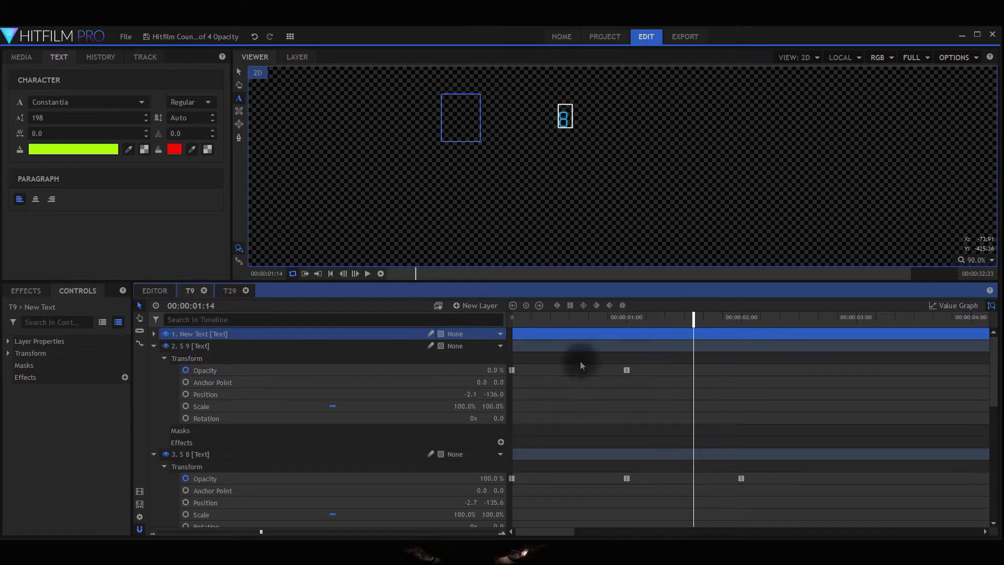
{"action": "left_click", "coordinate": [257, 371]}
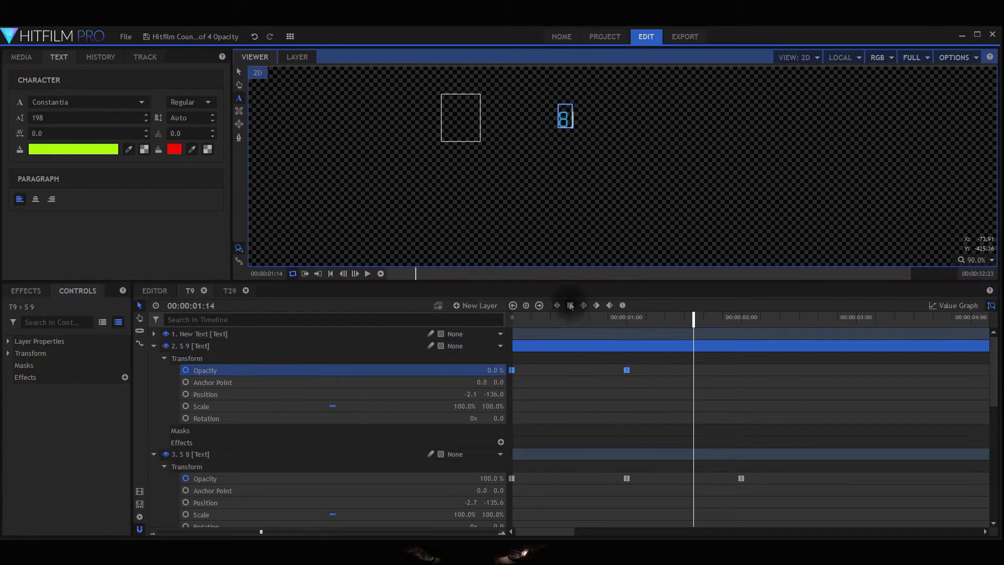
{"action": "left_click", "coordinate": [526, 306]}
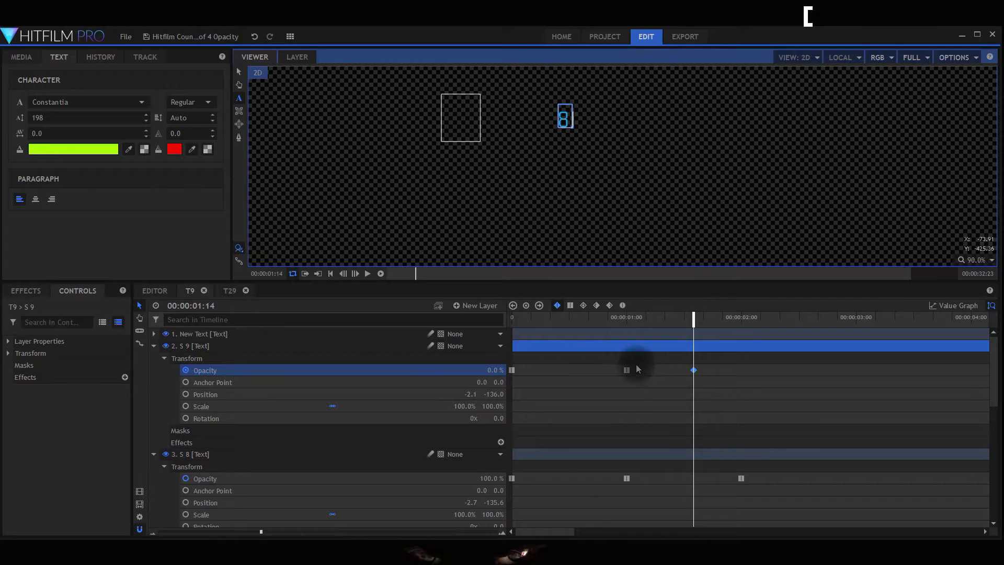
Convert all three S 9 Opacity keyframes to Hold keyframes
{"action": "left_click", "coordinate": [571, 305]}
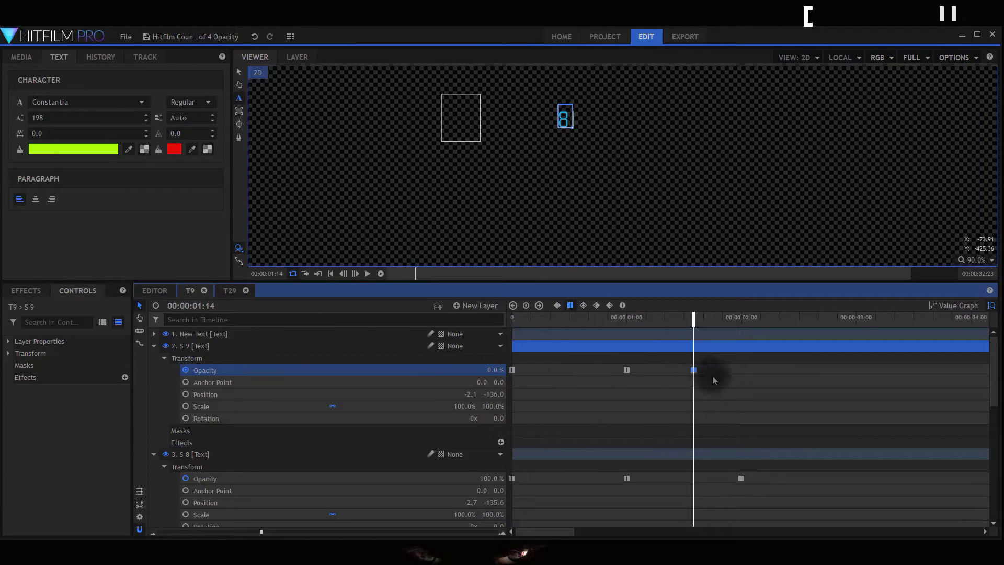
{"action": "left_click_drag", "start_coordinate": [712, 376], "coordinate": [508, 368]}
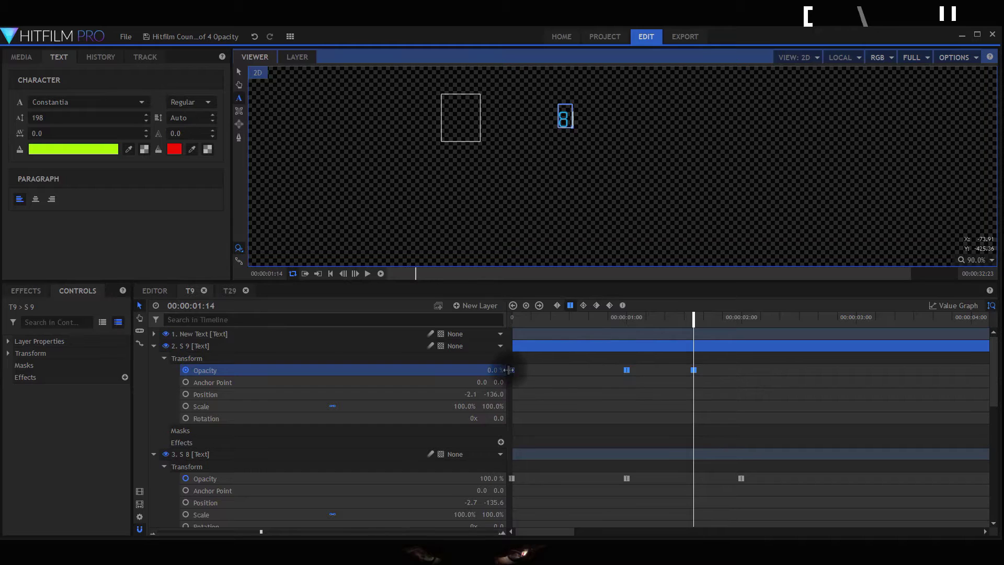
{"action": "left_click", "coordinate": [557, 305]}
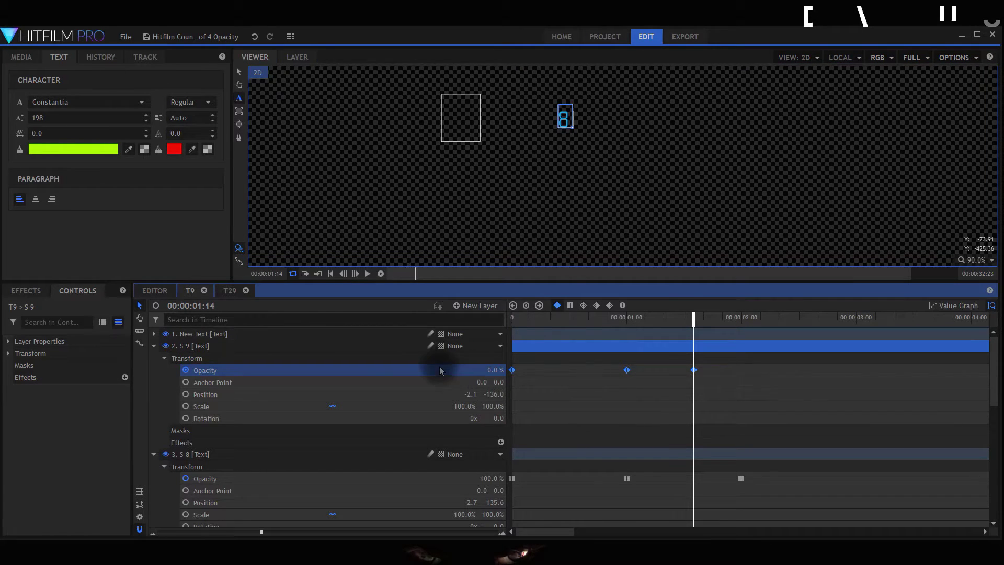
{"action": "left_click", "coordinate": [571, 305]}
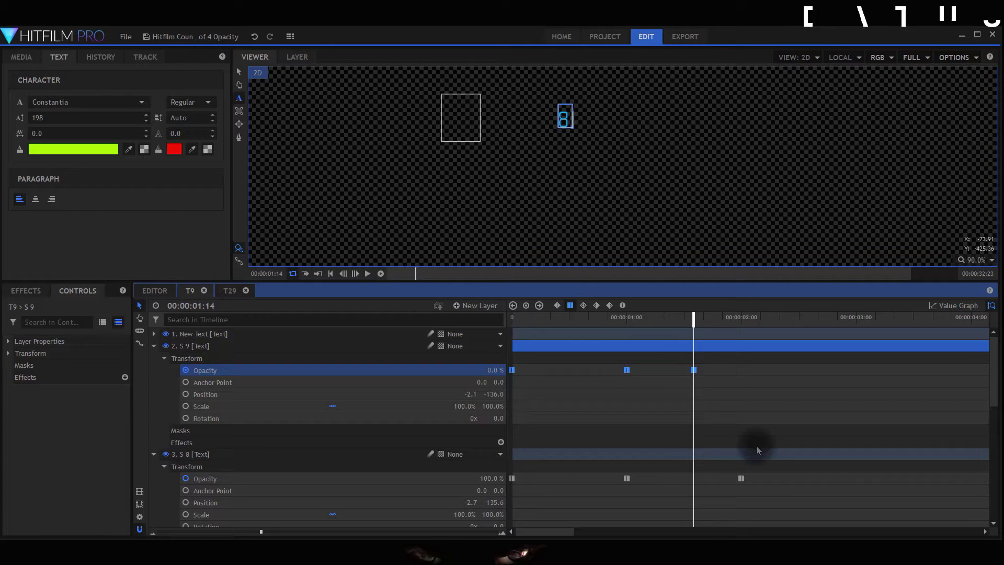
{"action": "left_click", "coordinate": [728, 374]}
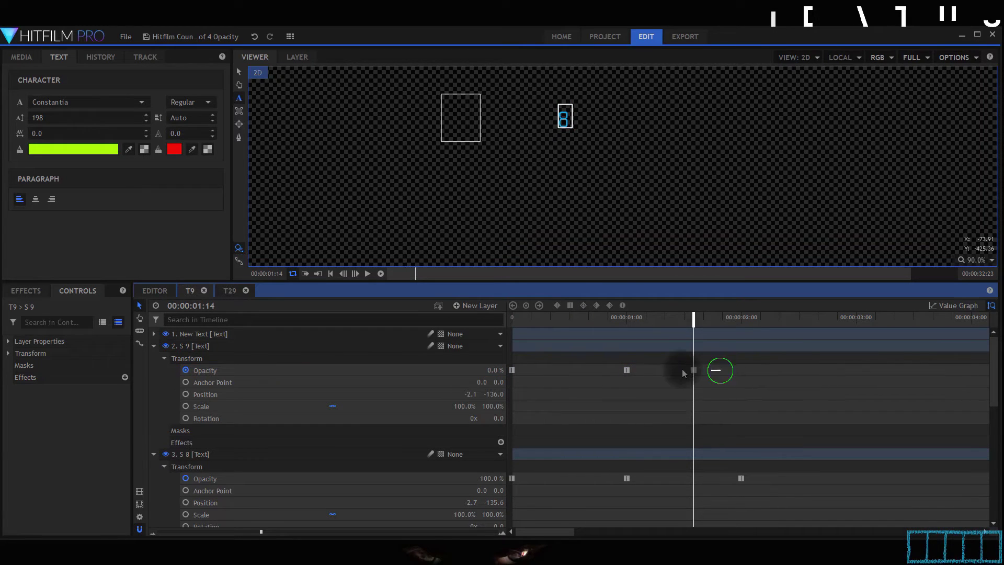
{"action": "left_click_drag", "start_coordinate": [682, 370], "coordinate": [549, 361]}
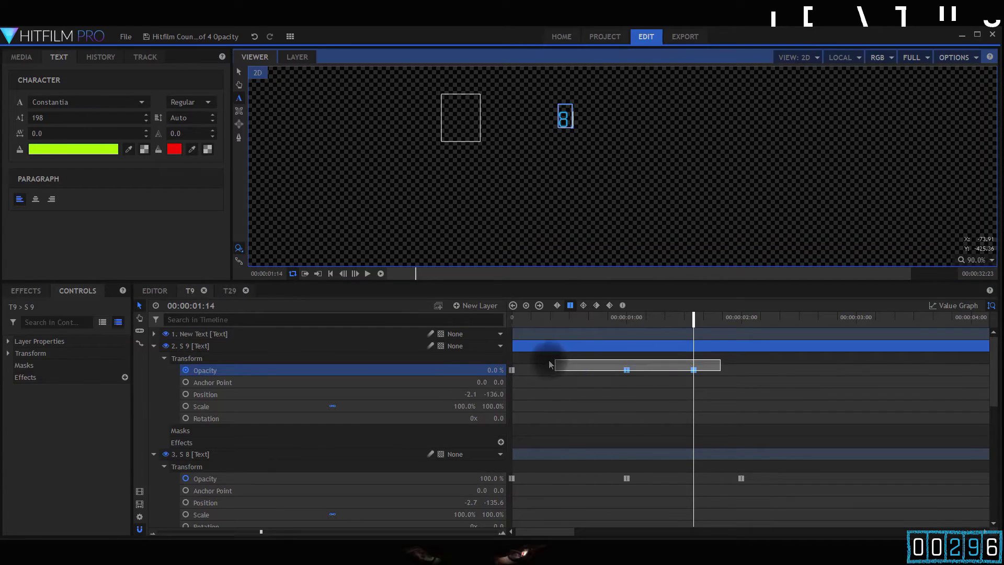
{"action": "left_click", "coordinate": [557, 306]}
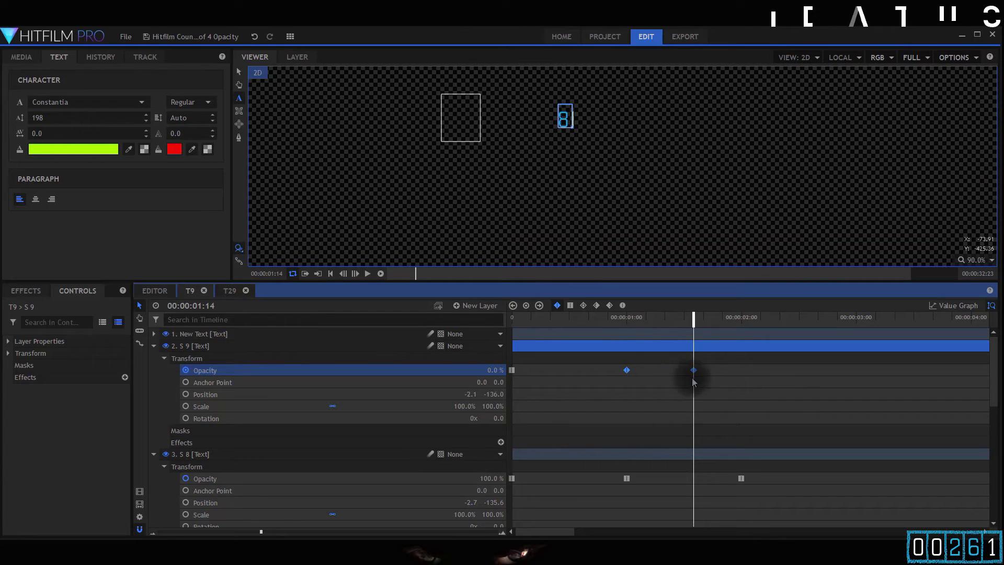
{"action": "left_click_drag", "start_coordinate": [718, 373], "coordinate": [514, 354]}
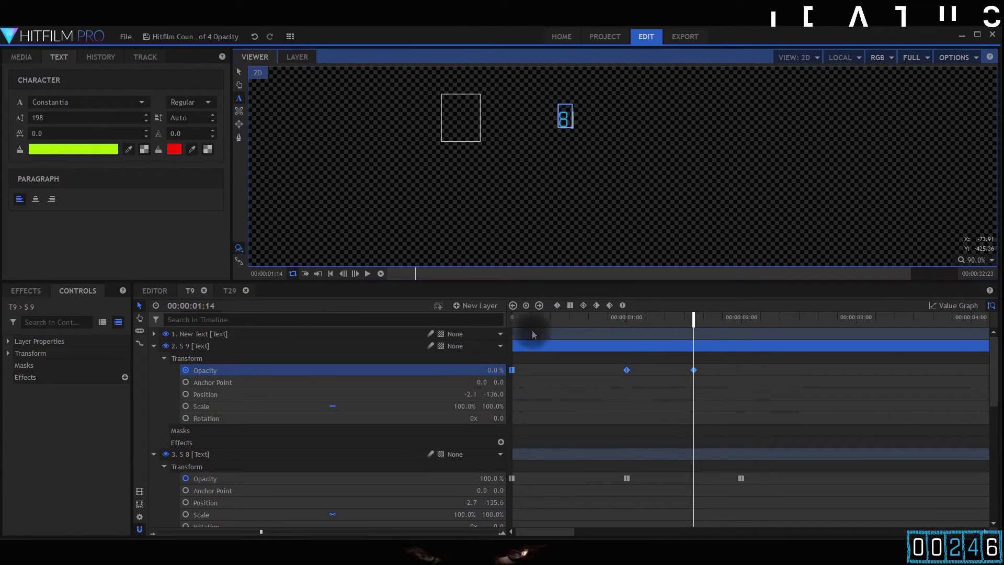
{"action": "left_click", "coordinate": [570, 306]}
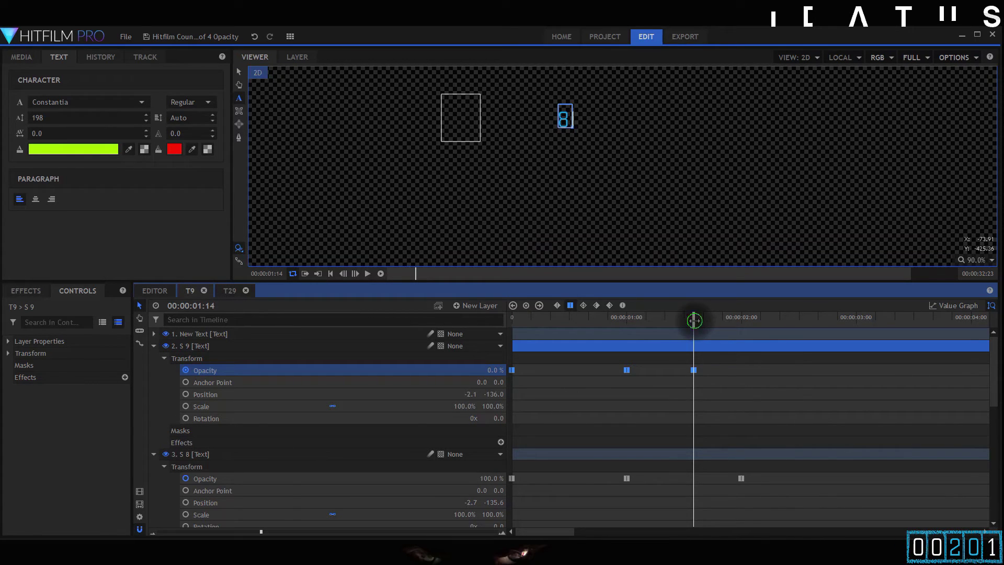
Scrub to 00:00:02:10 to check the digit switch, then return the playhead to the start
{"action": "left_click_drag", "start_coordinate": [694, 320], "coordinate": [789, 366]}
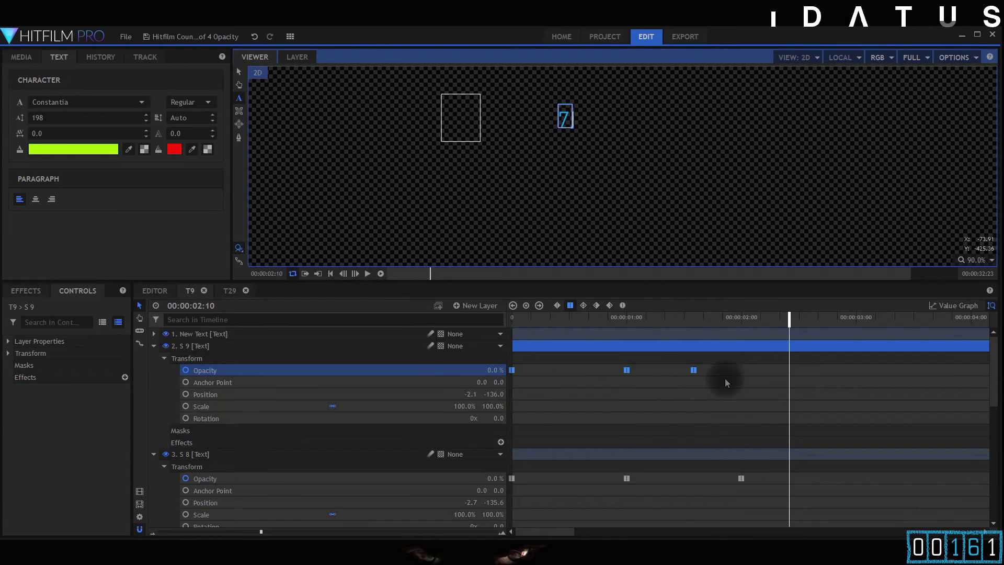
{"action": "left_click", "coordinate": [557, 306]}
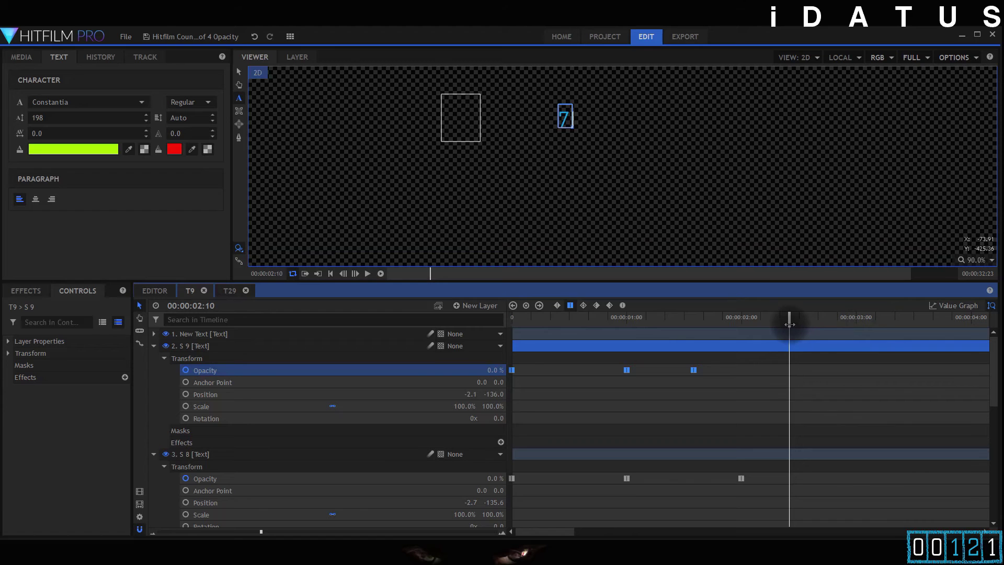
{"action": "left_click_drag", "start_coordinate": [789, 317], "coordinate": [317, 317]}
Switch to the T29 timeline showing the 00299 counter
{"action": "scroll", "coordinate": [777, 382], "scroll_direction": "down", "scroll_amount": 5}
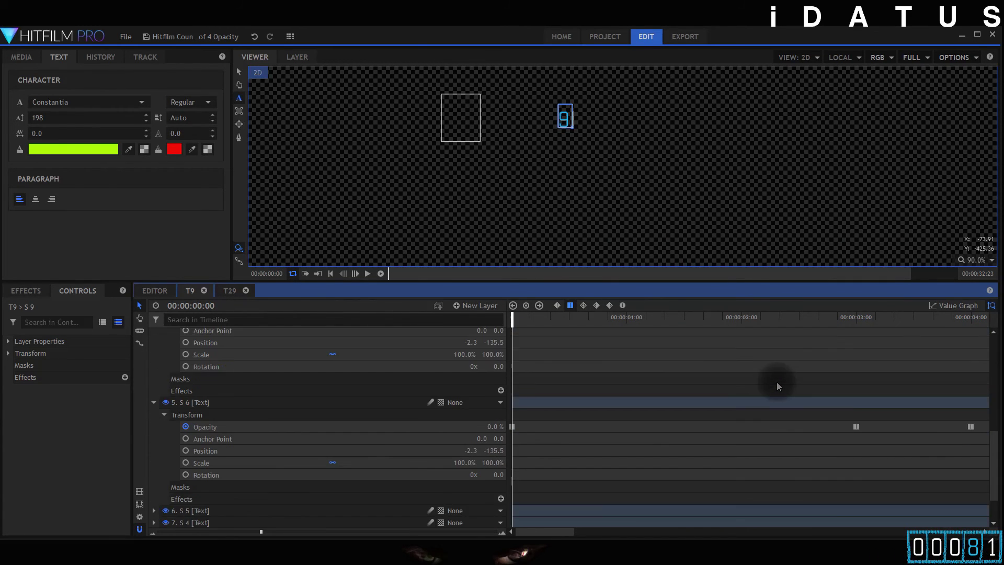
{"action": "scroll", "coordinate": [778, 381], "scroll_direction": "up", "scroll_amount": 5}
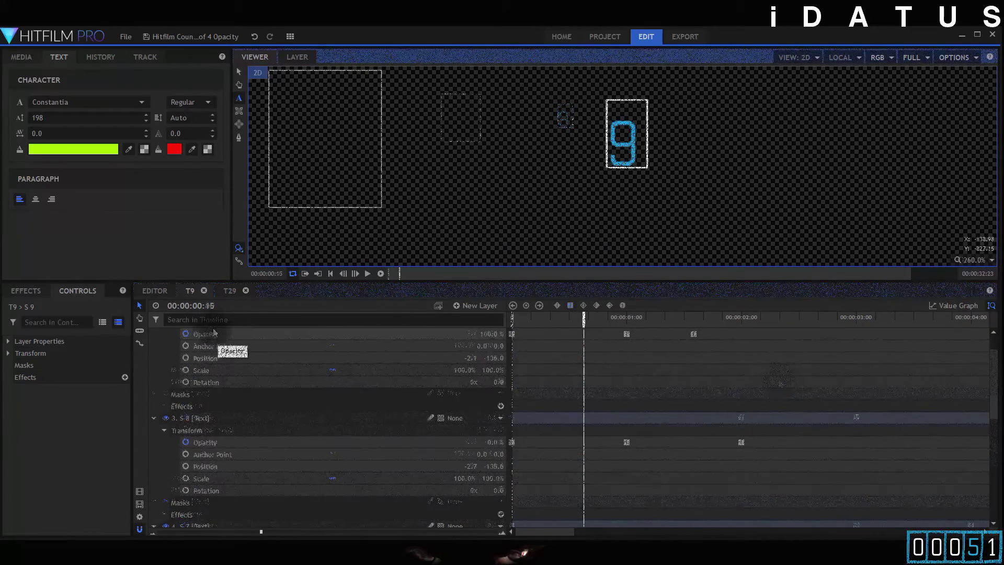
{"action": "left_click", "coordinate": [228, 292]}
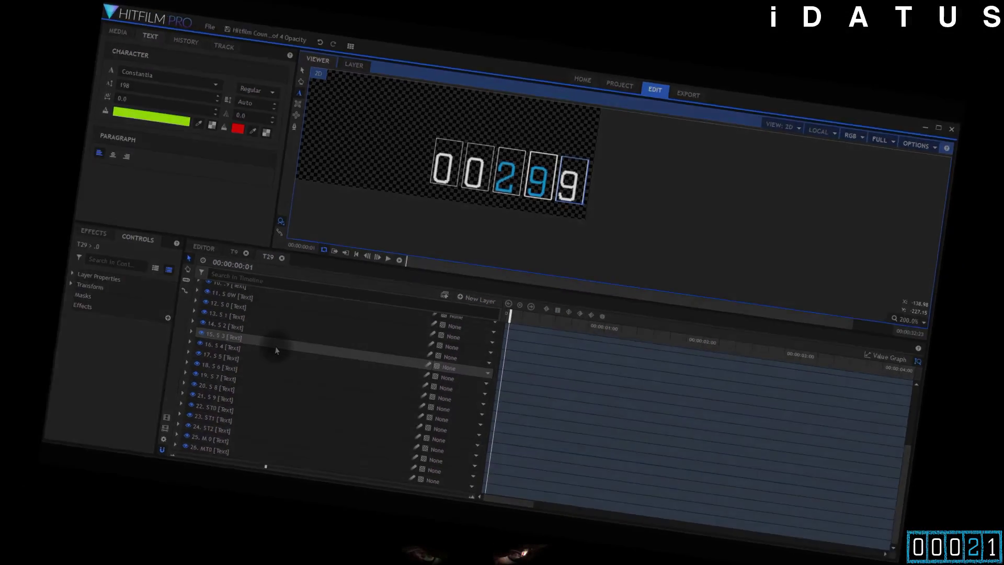